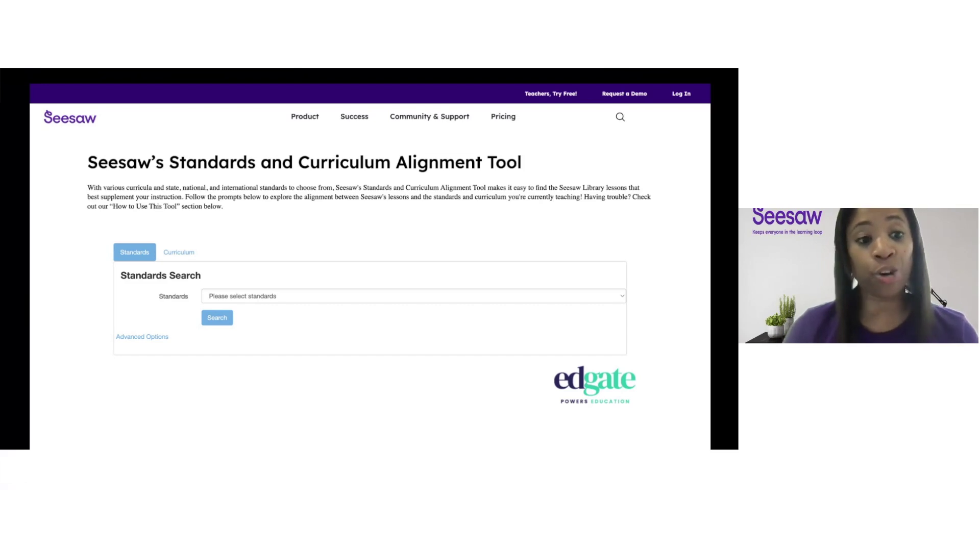
key(Right)
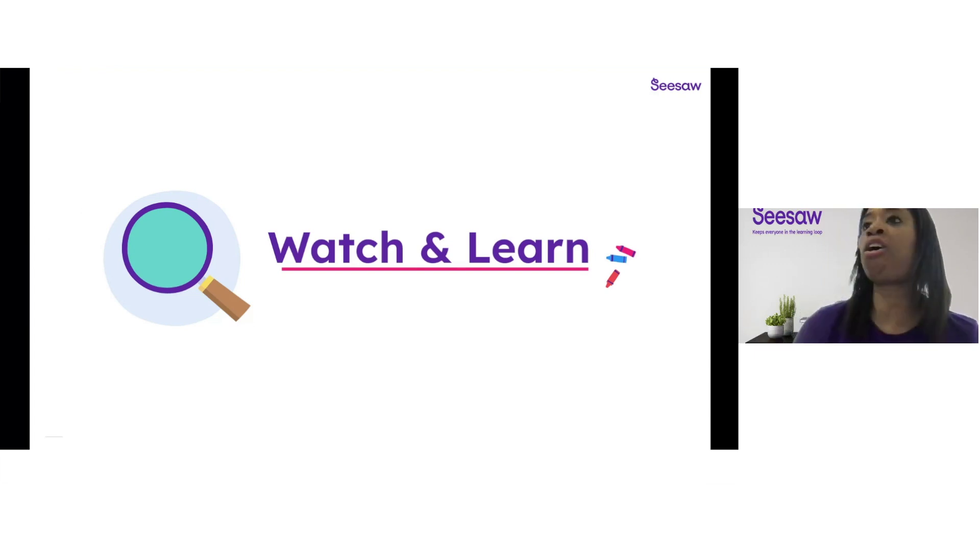
key(Right)
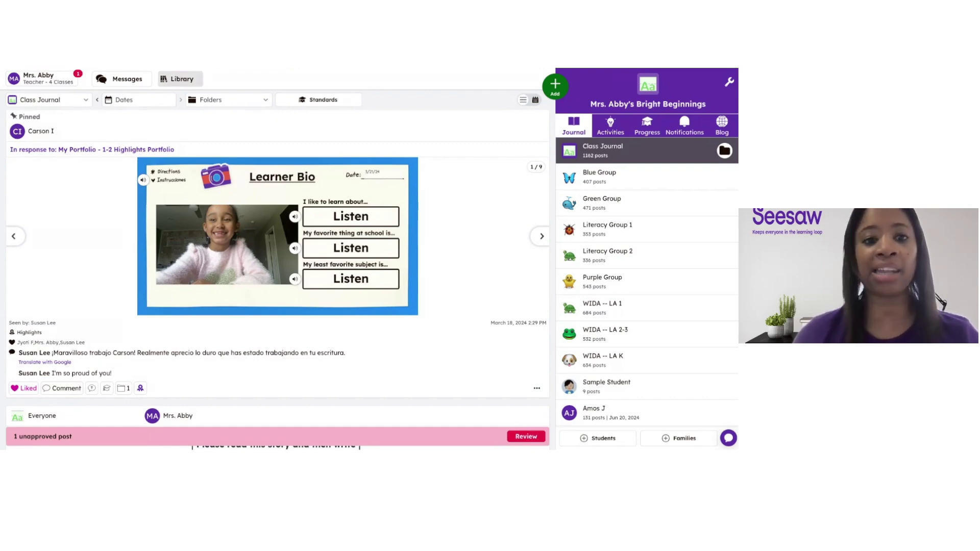
Open the Seesaw Library in the Resource Library and go to its page for browsing by standards and curriculum.
click(178, 78)
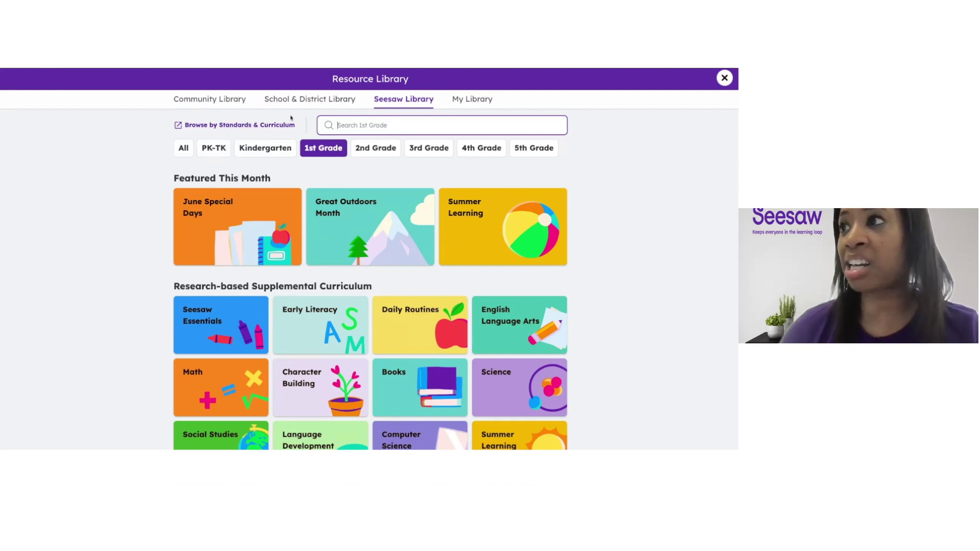
scroll(287, 213, down, 1)
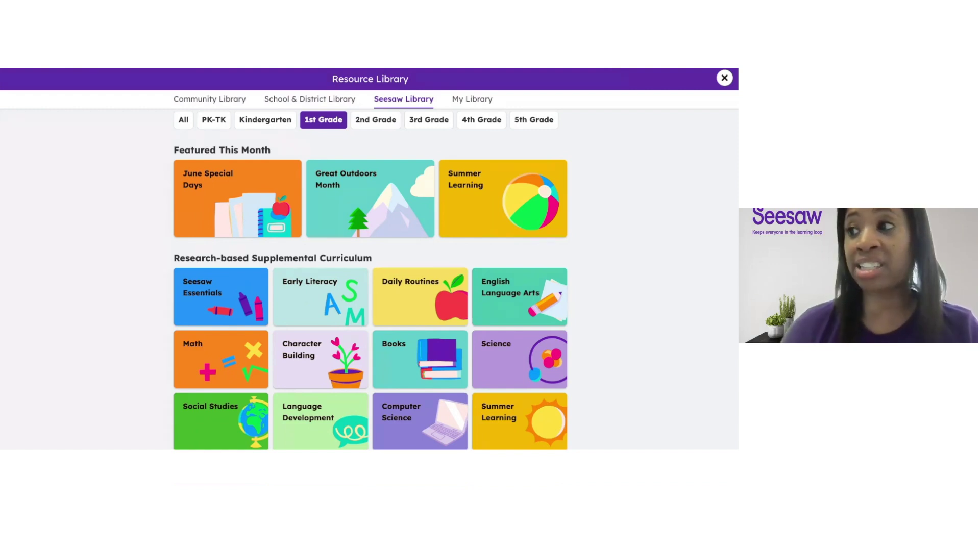
scroll(299, 285, up, 1)
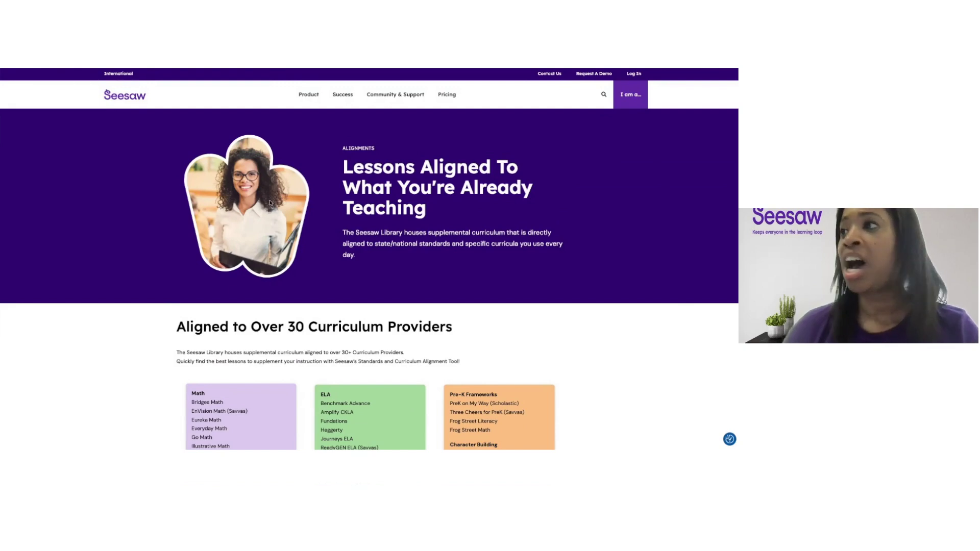
Search the Standards and Curriculum Alignment Tool for California Language Arts standards for grade K.
scroll(270, 203, down, 1)
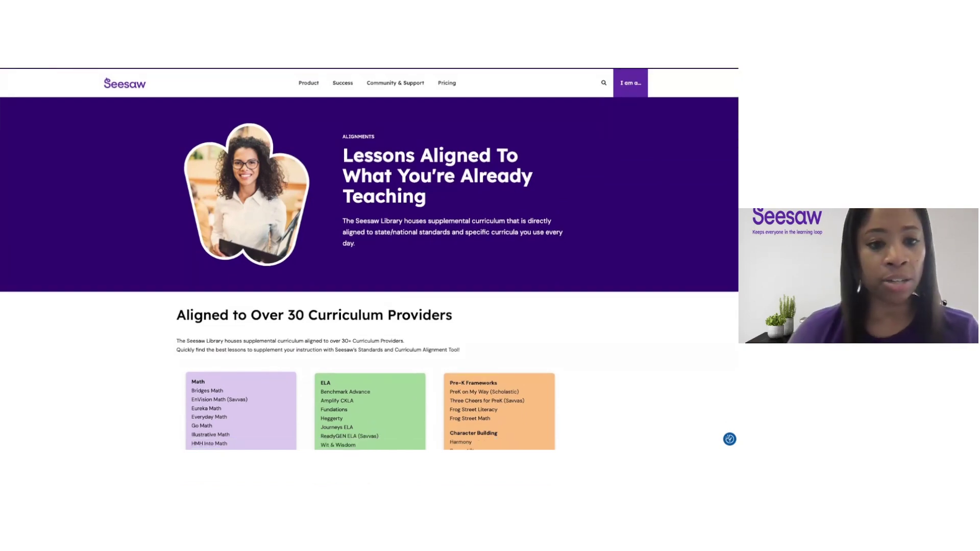
scroll(370, 259, down, 4)
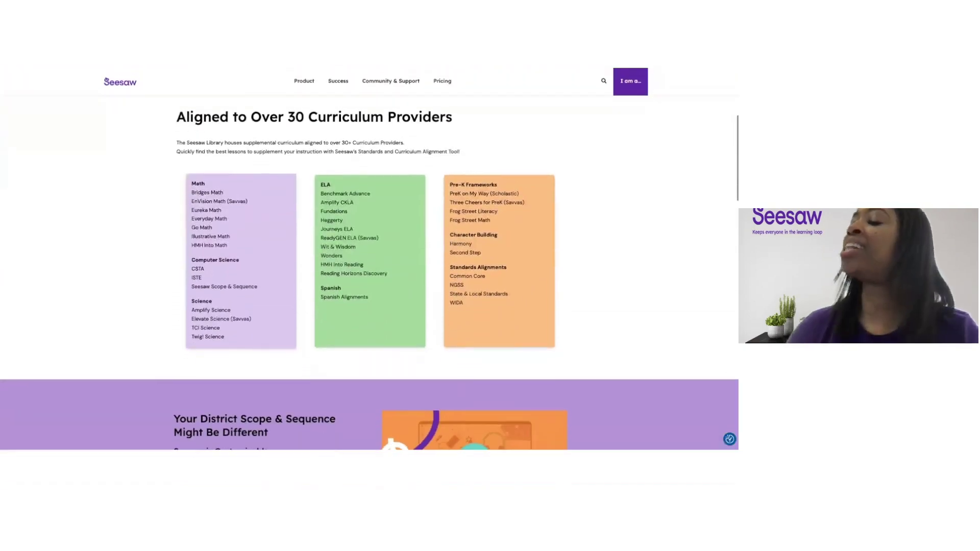
scroll(267, 184, down, 1)
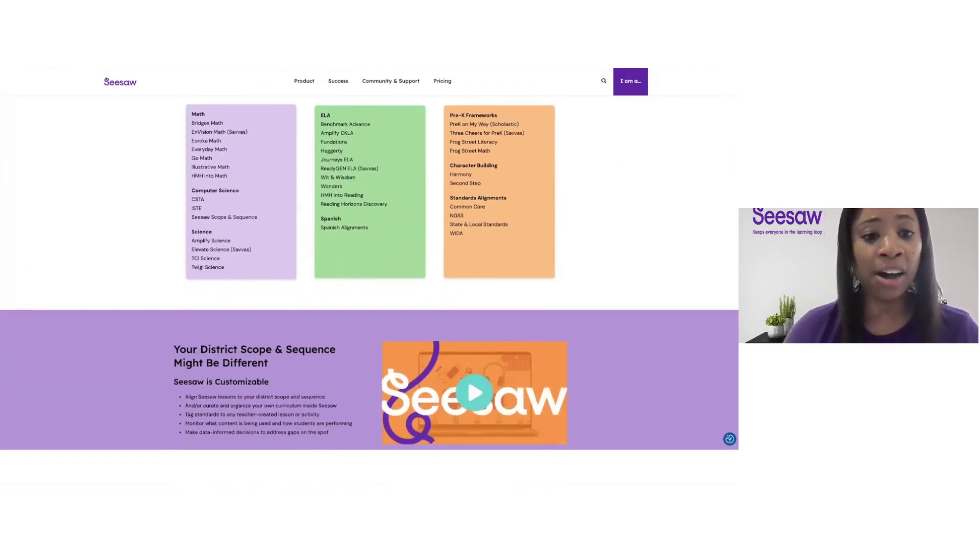
scroll(369, 271, down, 3)
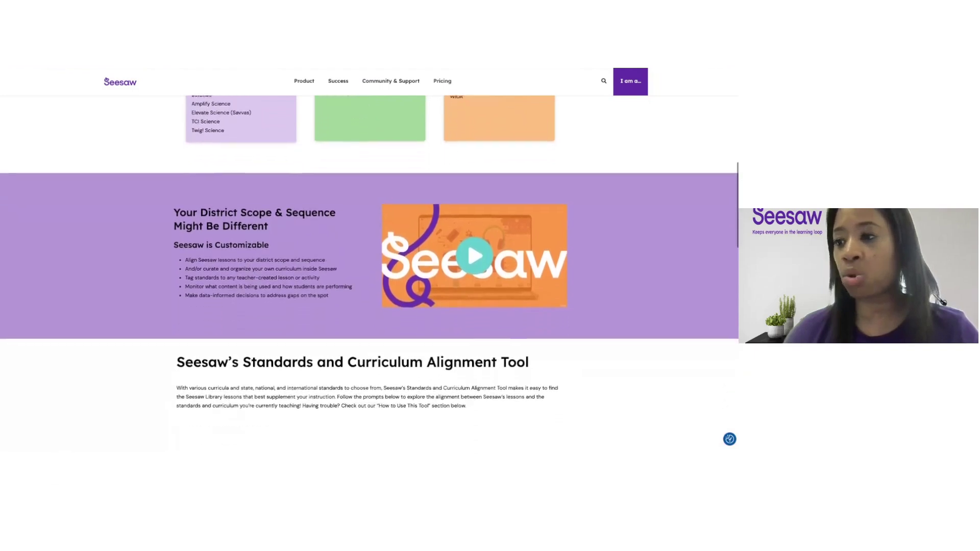
scroll(370, 271, down, 3)
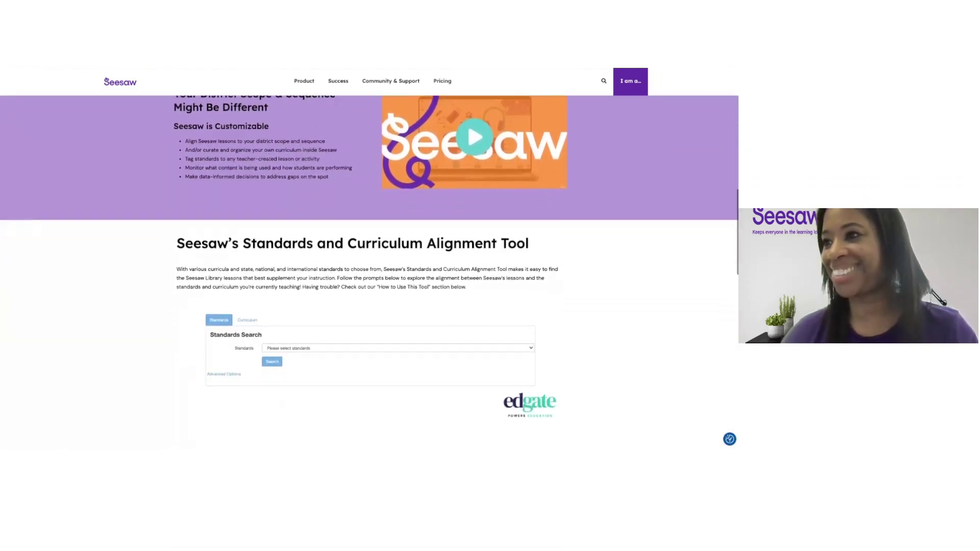
scroll(269, 155, down, 3)
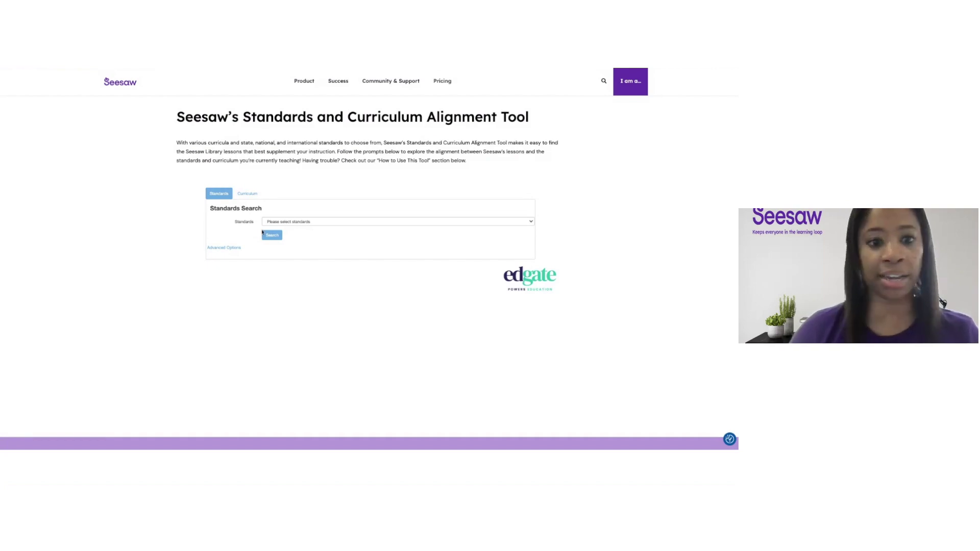
click(530, 223)
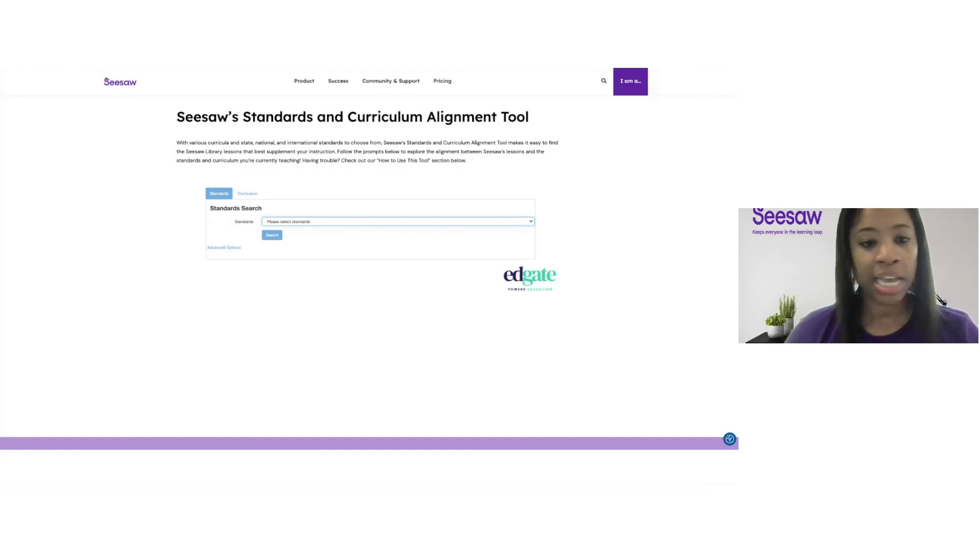
click(391, 275)
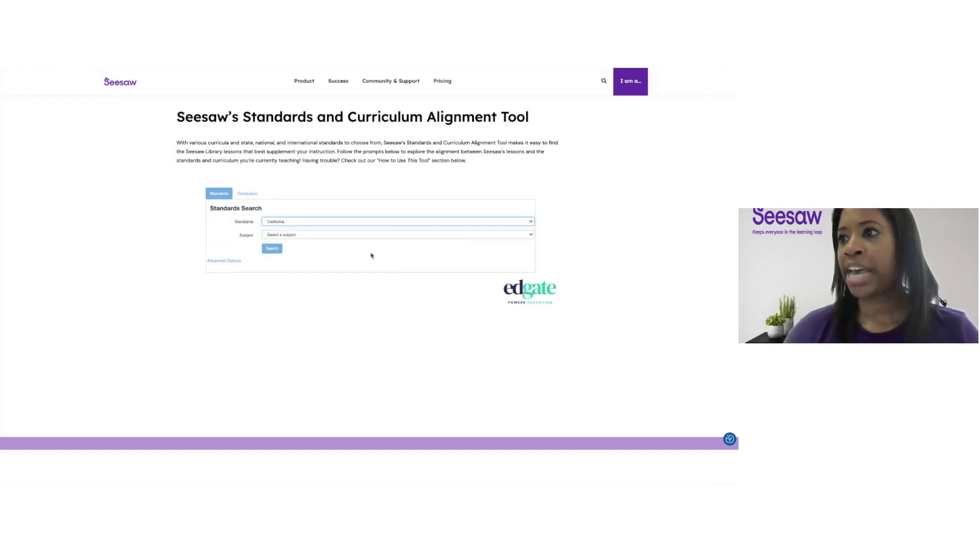
click(532, 235)
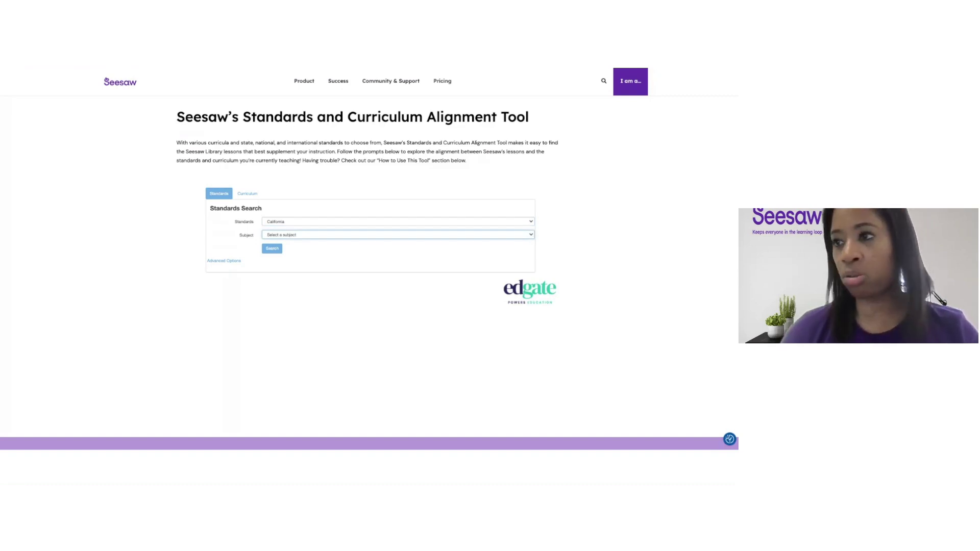
click(398, 235)
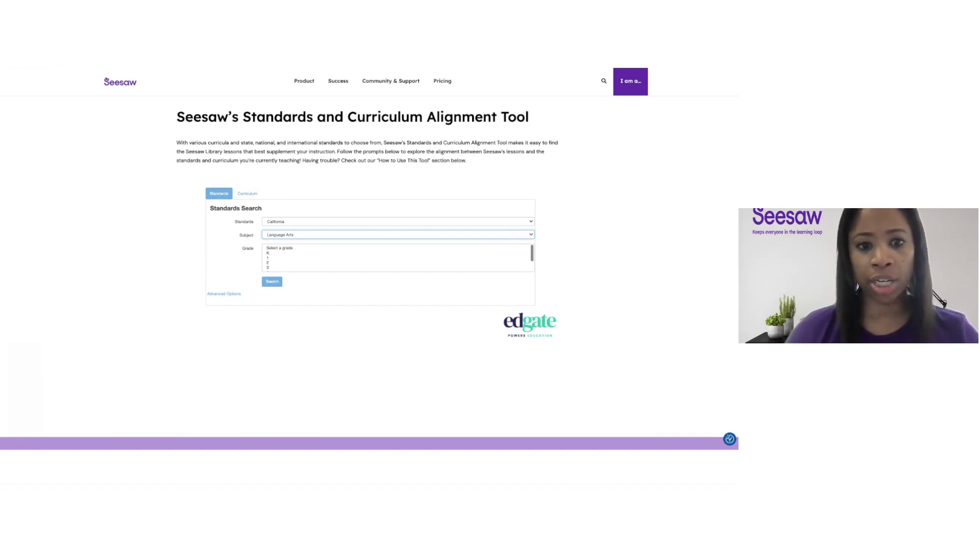
click(286, 253)
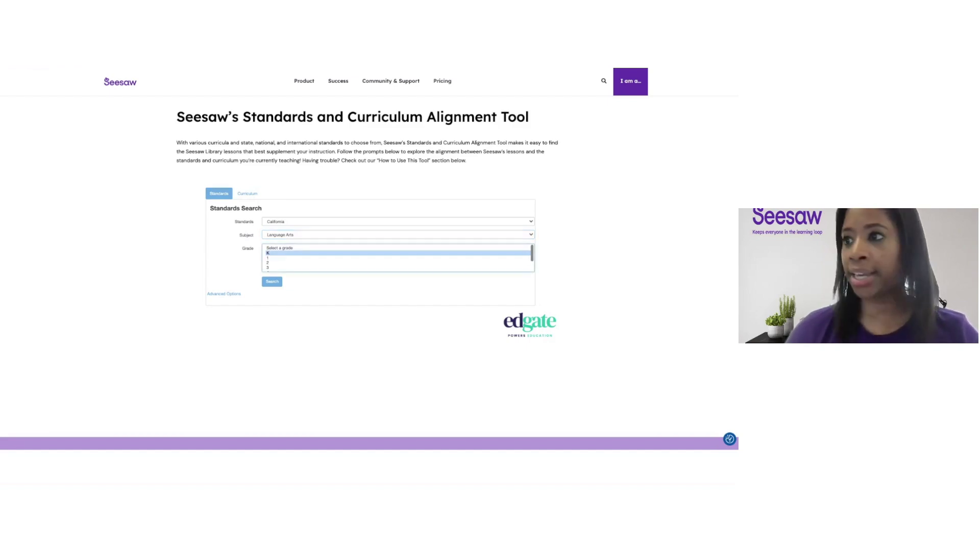
click(273, 283)
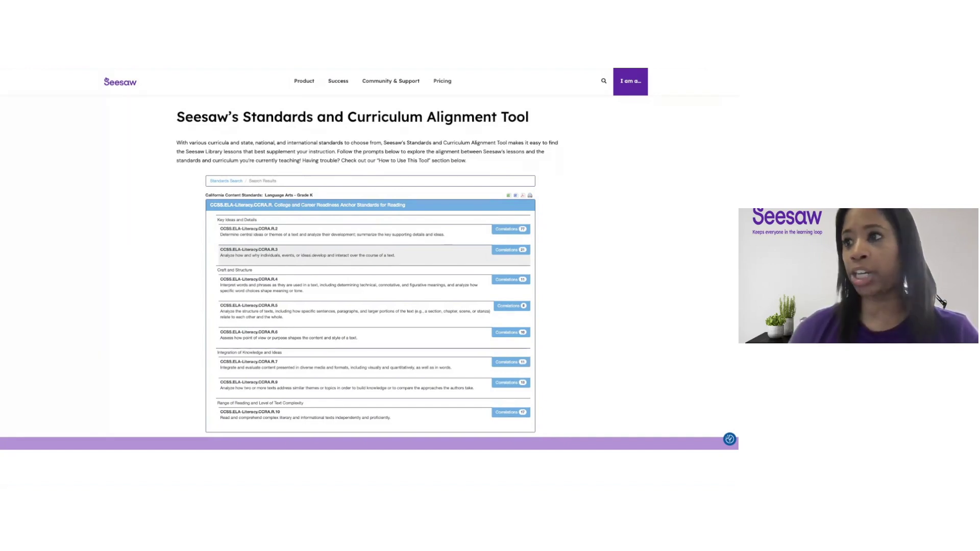
Show the lessons correlated with CCSS.ELA-Literacy.CCRA.R.3 and view the Power Blocks ELA lesson "How Can I Describe Characters and Settings in a Story?".
click(507, 250)
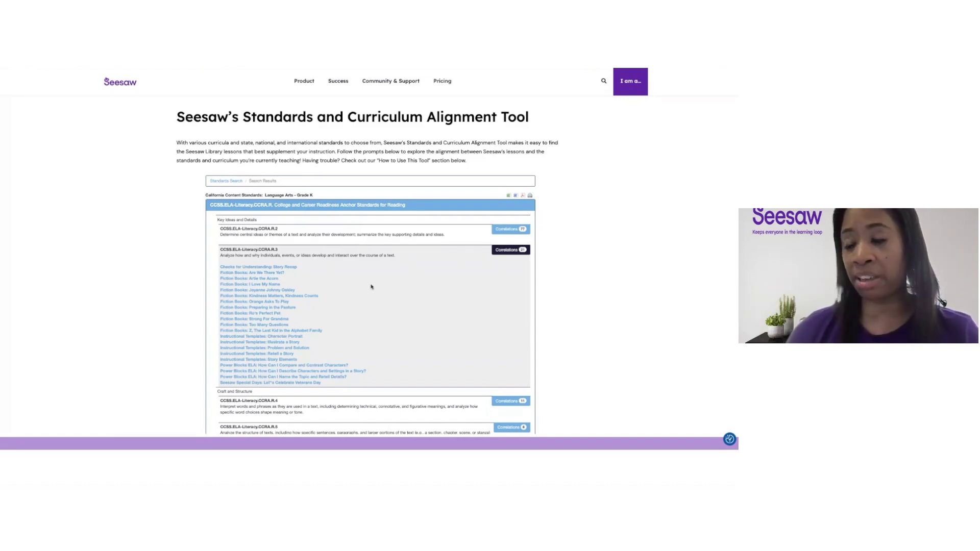
scroll(371, 287, down, 2)
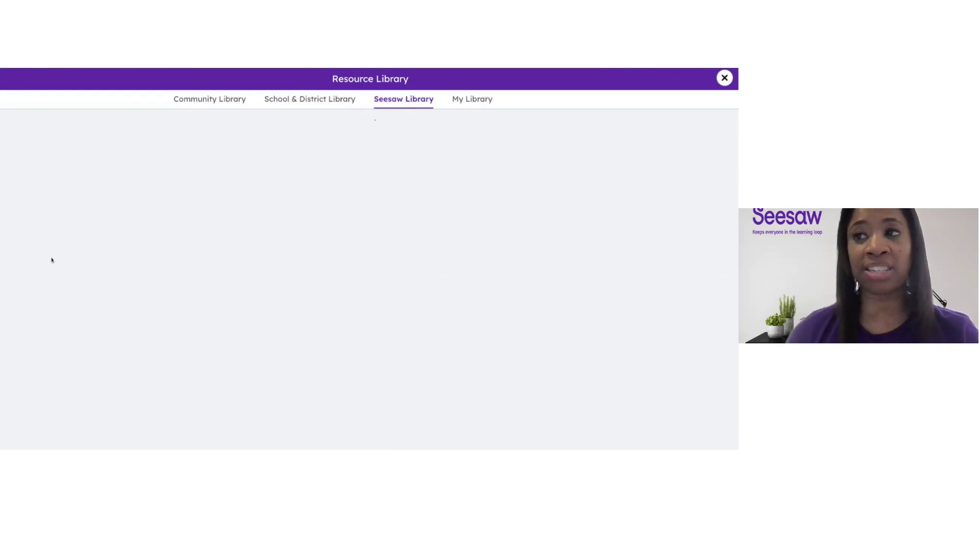
scroll(95, 250, down, 1)
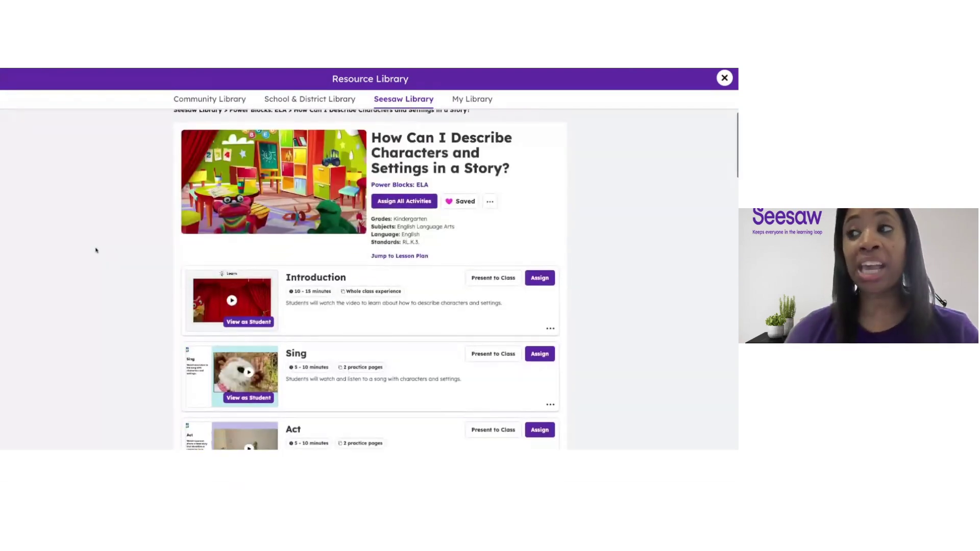
scroll(95, 249, down, 1)
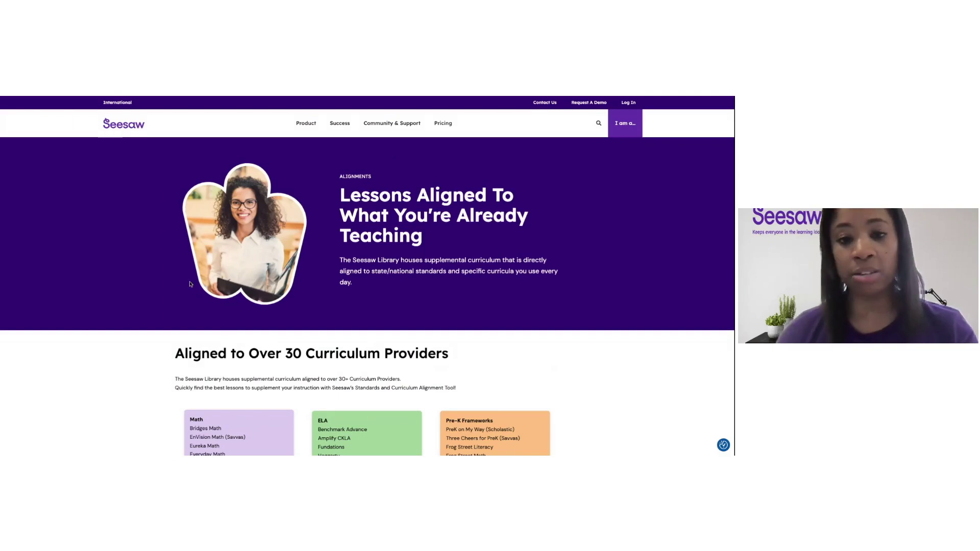
Set up a curriculum search in the alignment tool with the curriculum Benchmark Advance (2022) and the Iowa standards.
scroll(162, 357, down, 10)
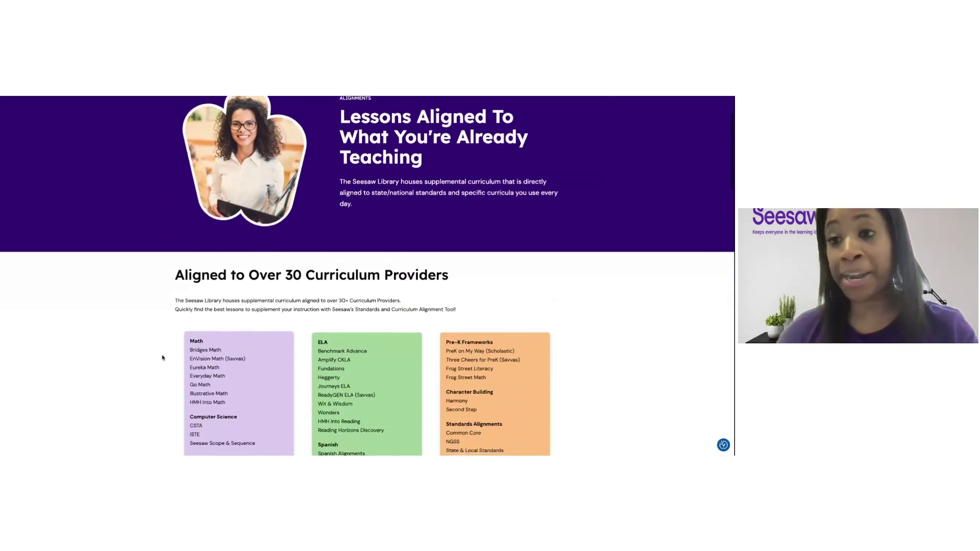
scroll(368, 286, down, 6)
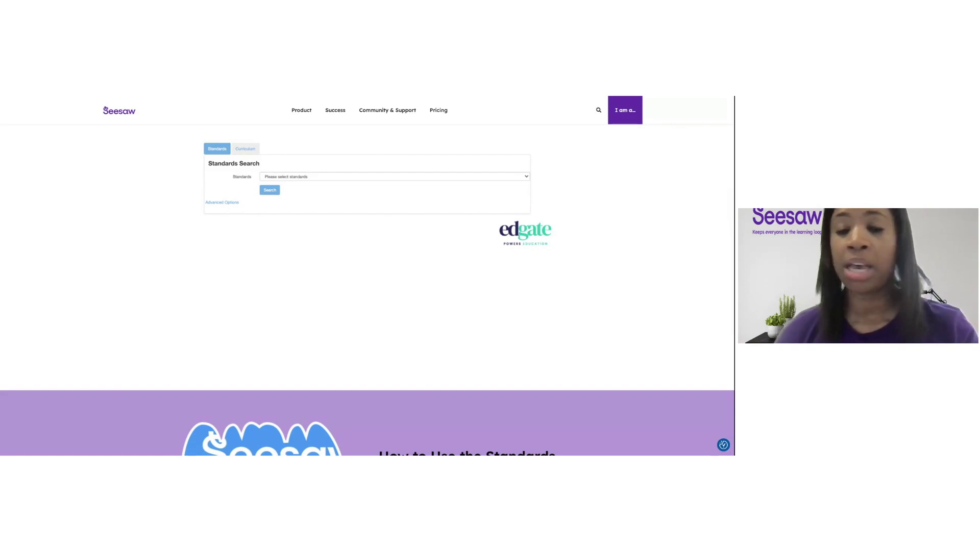
click(245, 149)
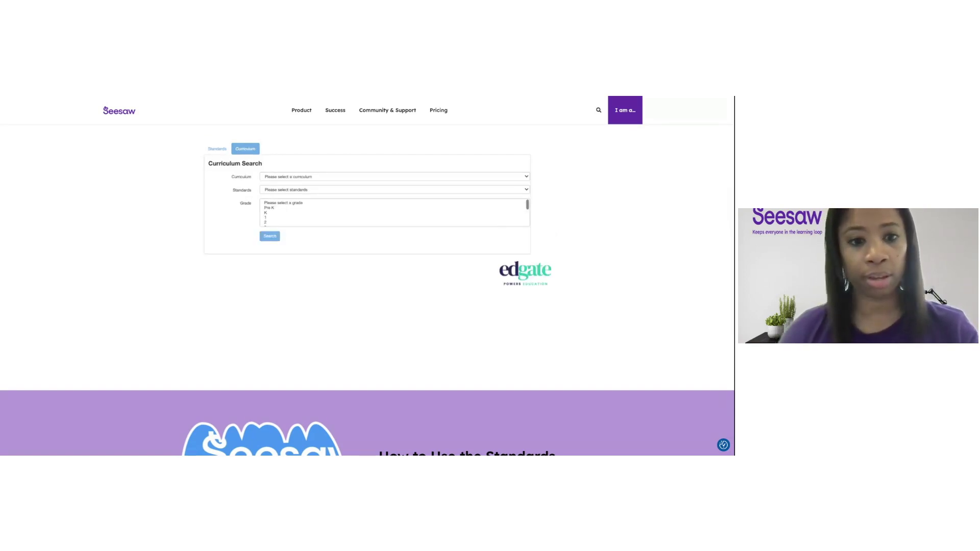
click(526, 177)
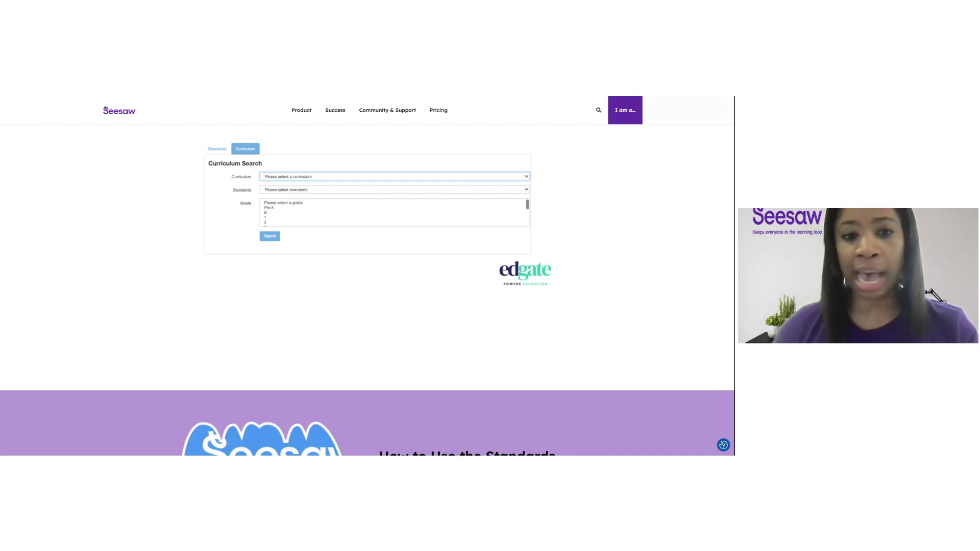
click(328, 205)
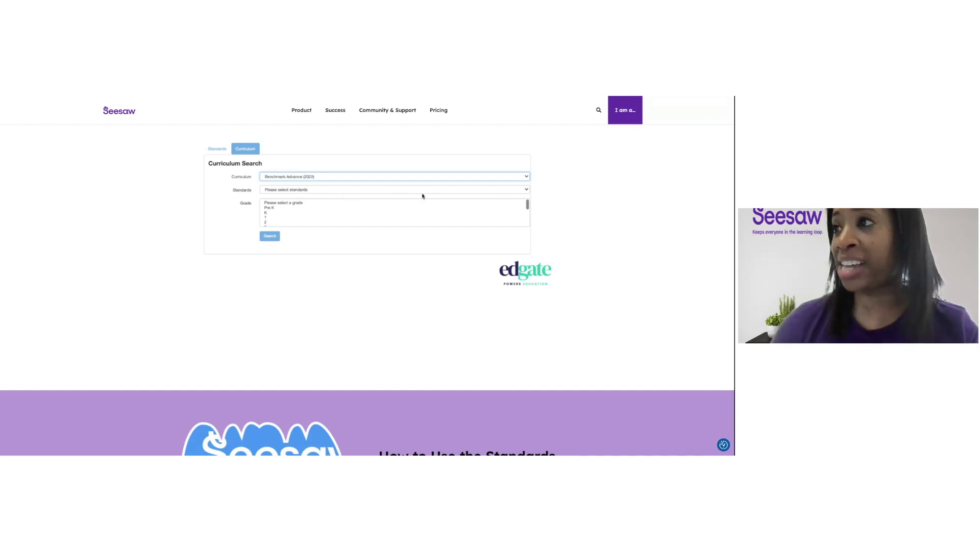
click(527, 192)
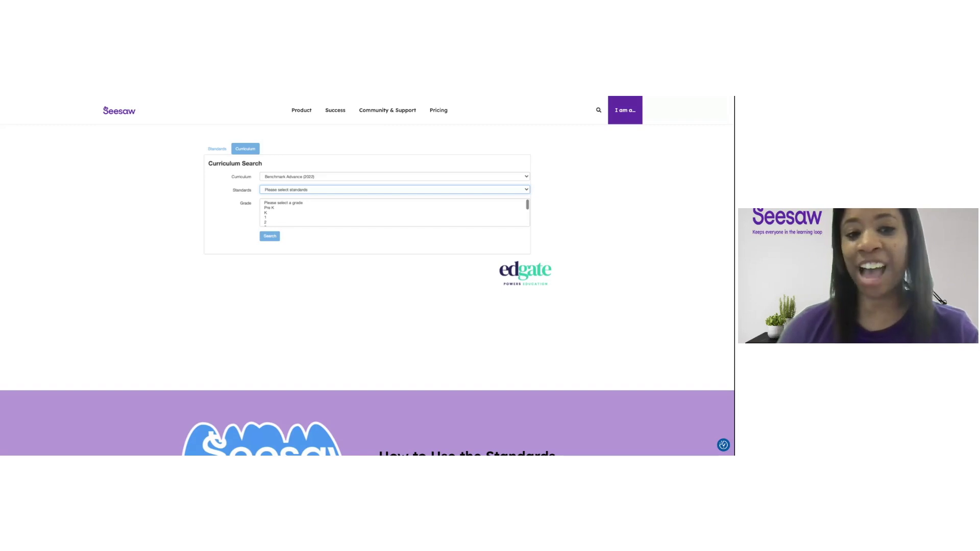
click(429, 293)
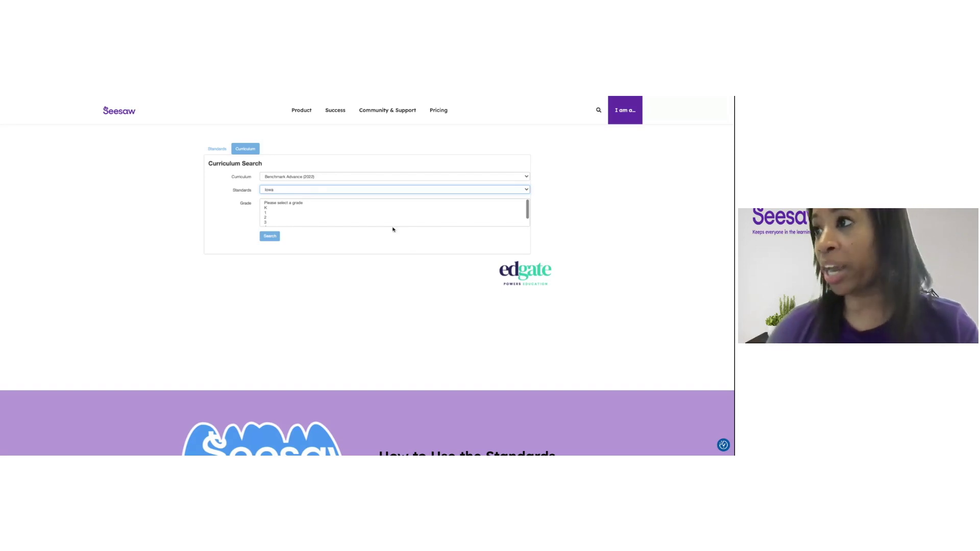
Select grades 3, 4 and 5 together and run the curriculum search.
scroll(386, 217, down, 1)
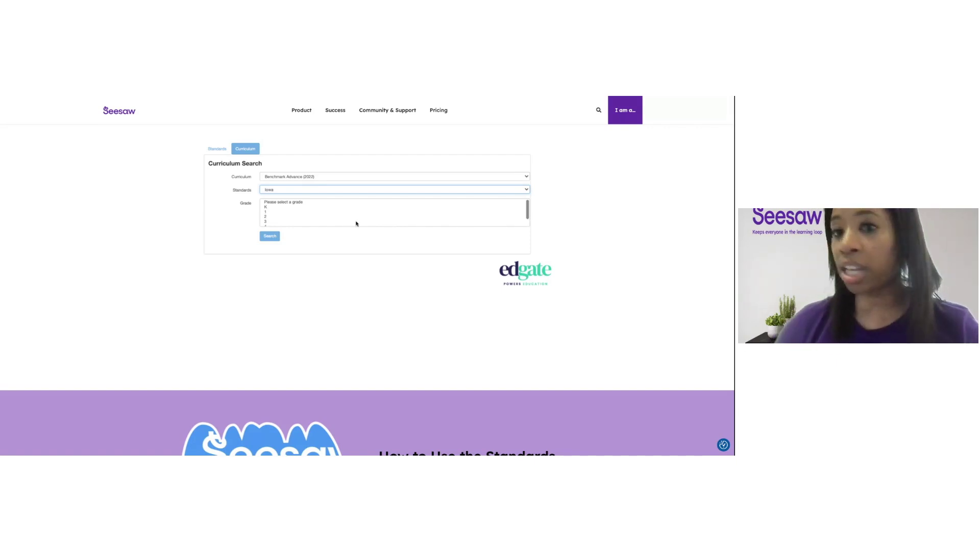
scroll(362, 220, down, 2)
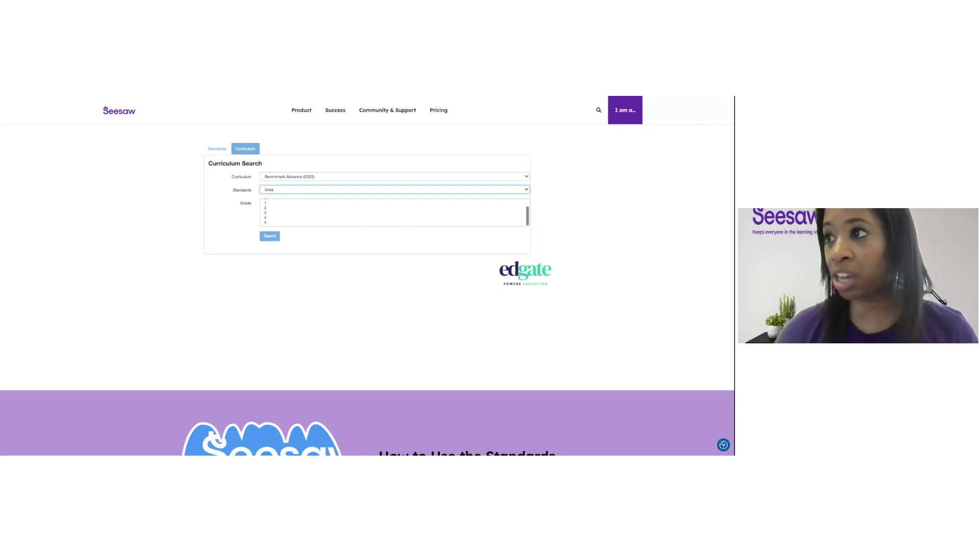
click(306, 212)
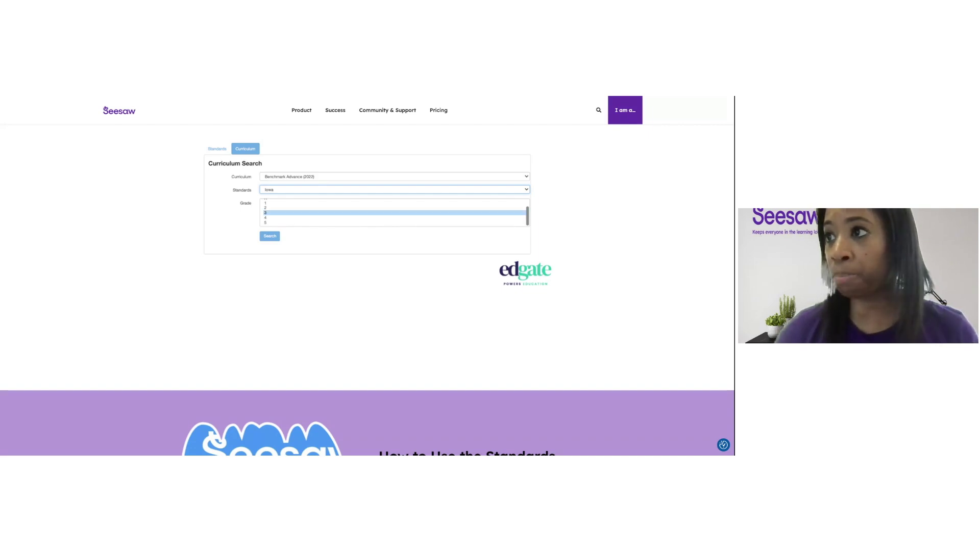
shift+click(270, 218)
shift+click(269, 223)
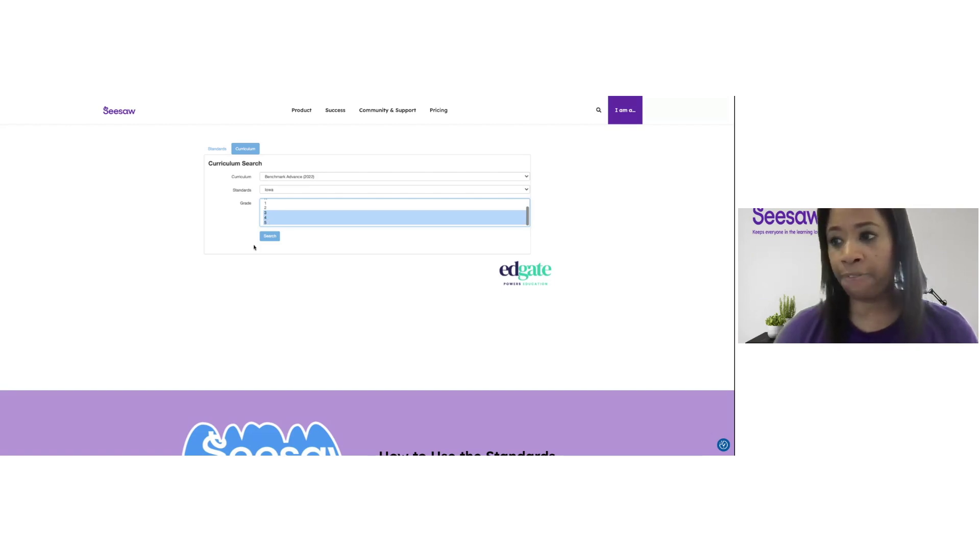
click(272, 239)
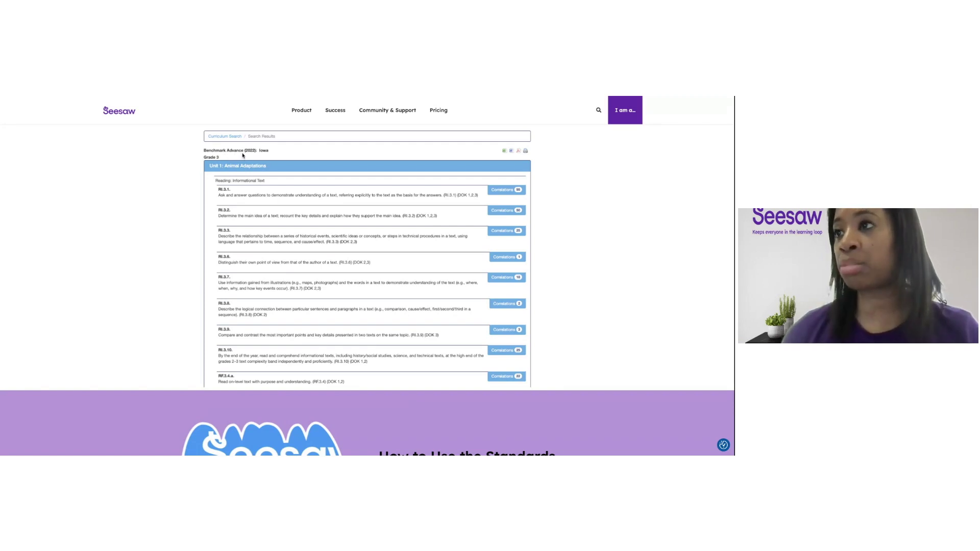
Examine the Grade 3 standards and their correlations under Unit 1: Animal Adaptations in the search results.
scroll(204, 165, down, 1)
scroll(203, 163, up, 1)
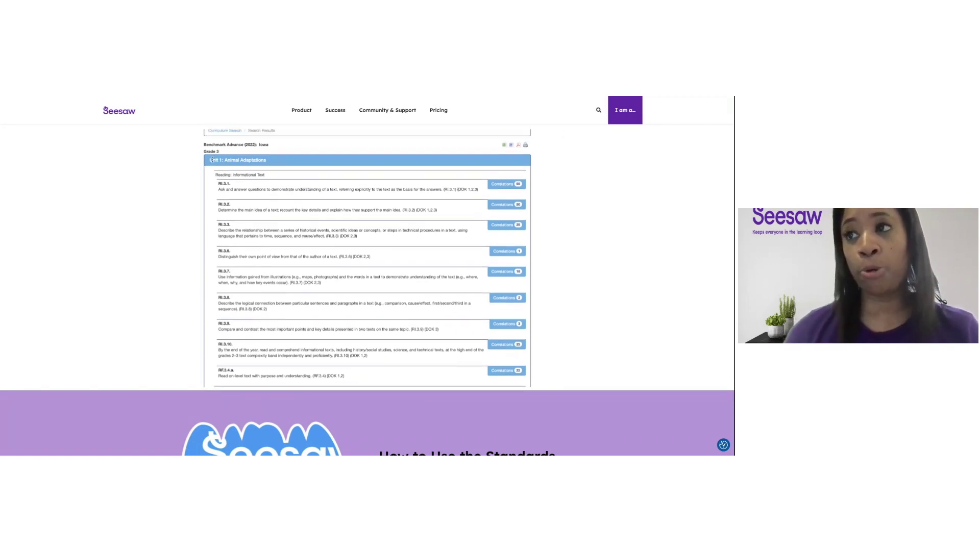
scroll(211, 159, down, 1)
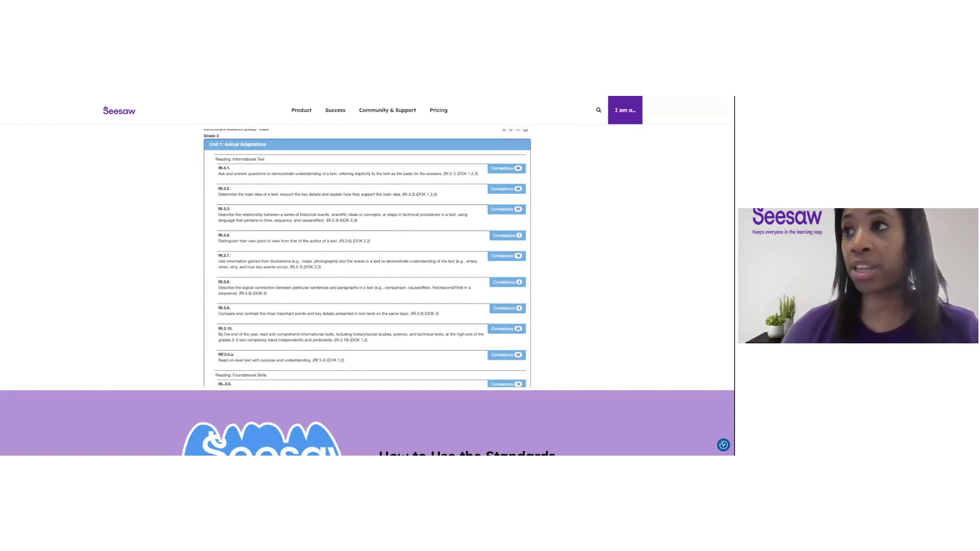
Look through the Grade 3 standards under Unit 1: Animal Adaptations and list the lessons correlated with standard L.3.3.a.
scroll(227, 230, up, 1)
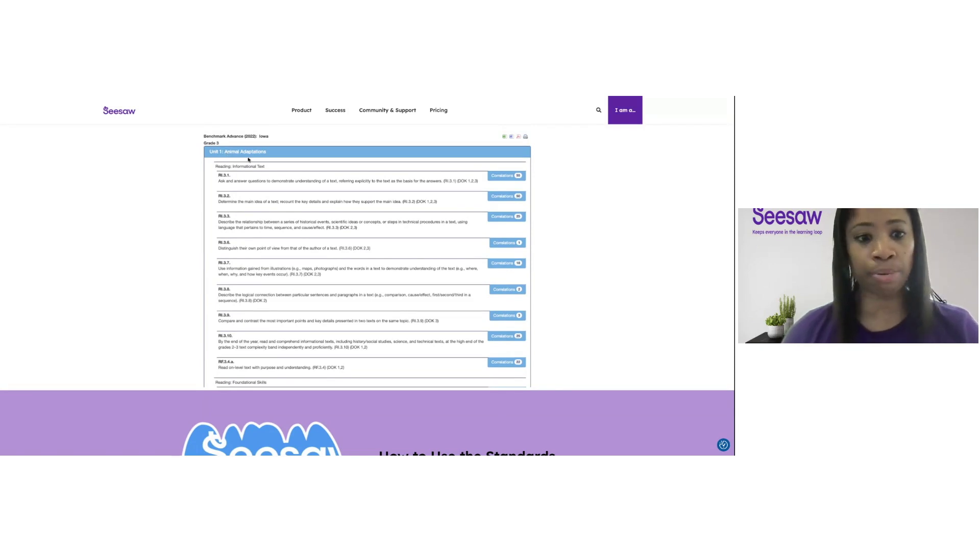
scroll(249, 160, down, 5)
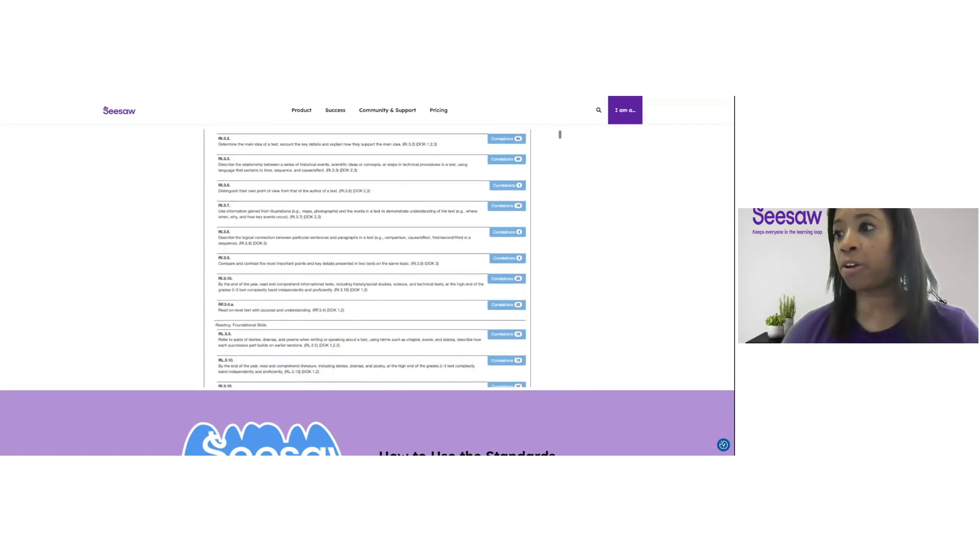
scroll(367, 258, down, 15)
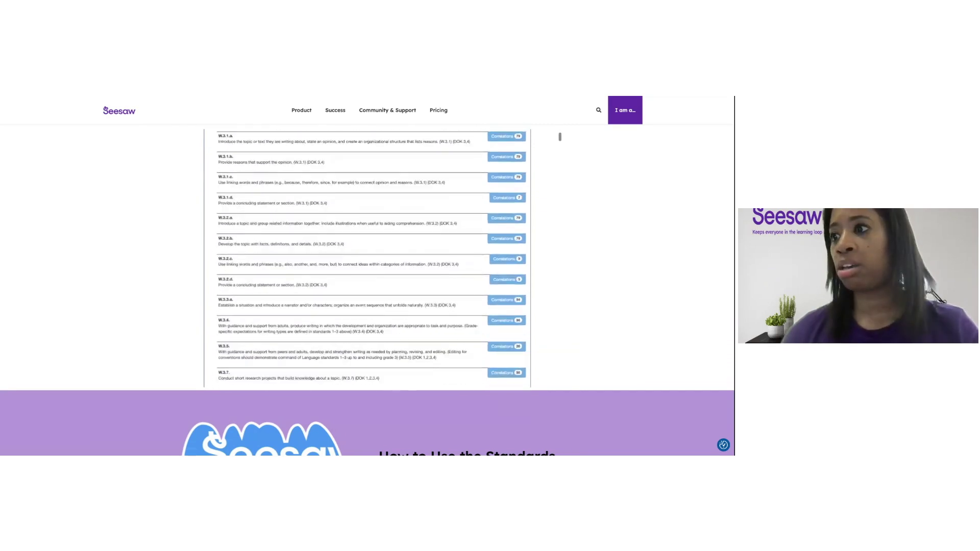
scroll(367, 258, down, 10)
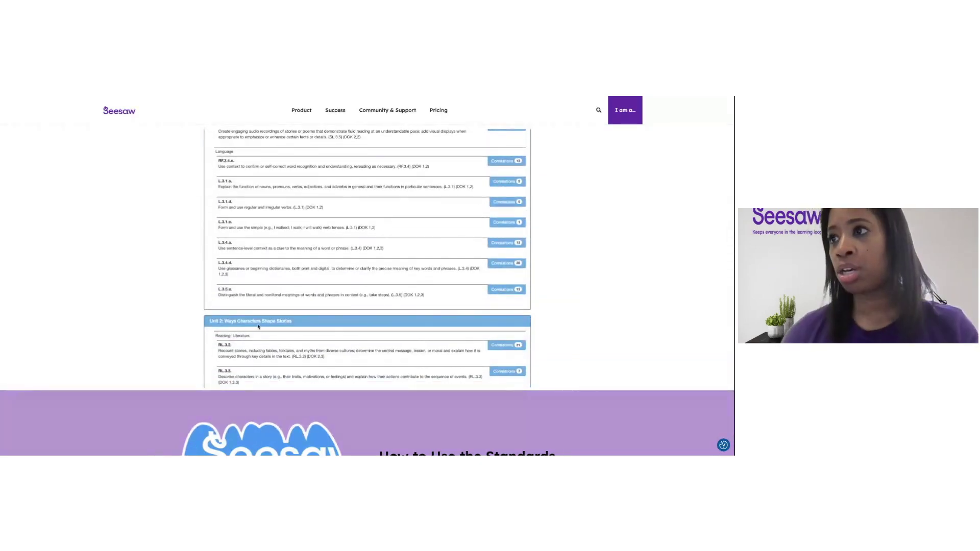
scroll(258, 327, up, 5)
scroll(260, 175, up, 4)
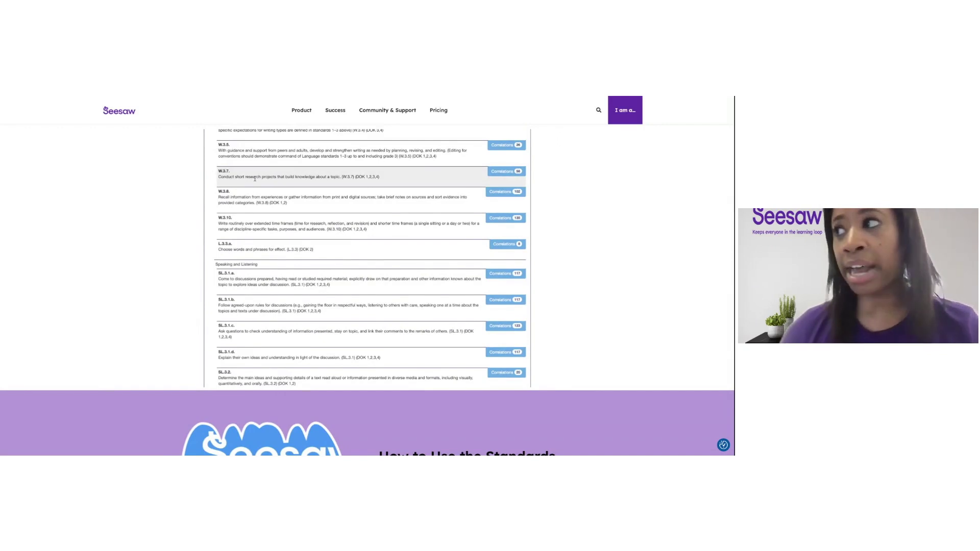
scroll(248, 204, down, 1)
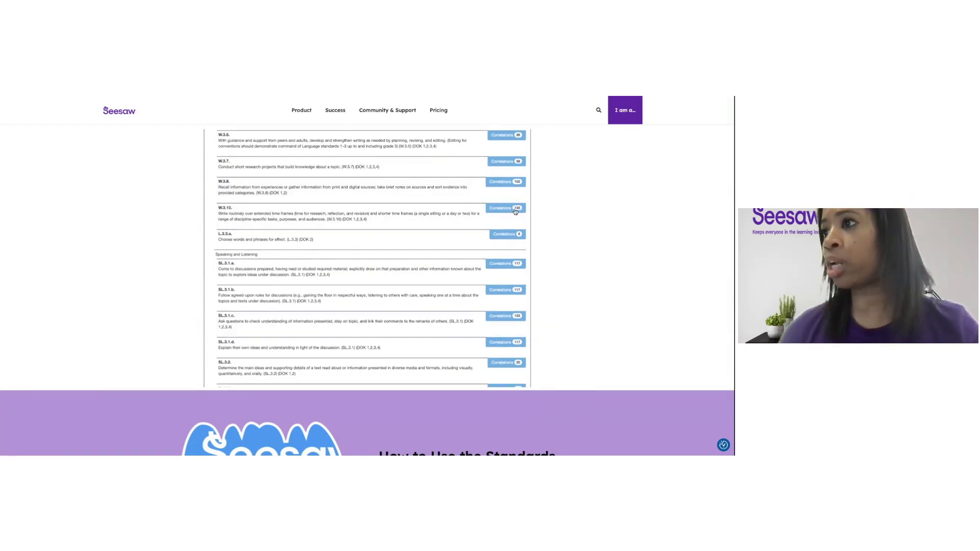
click(519, 236)
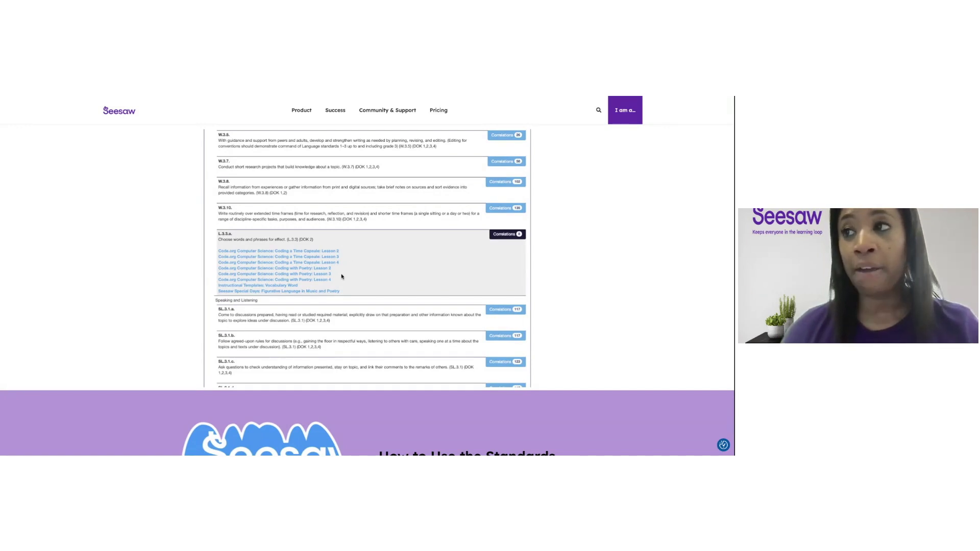
scroll(368, 258, up, 1)
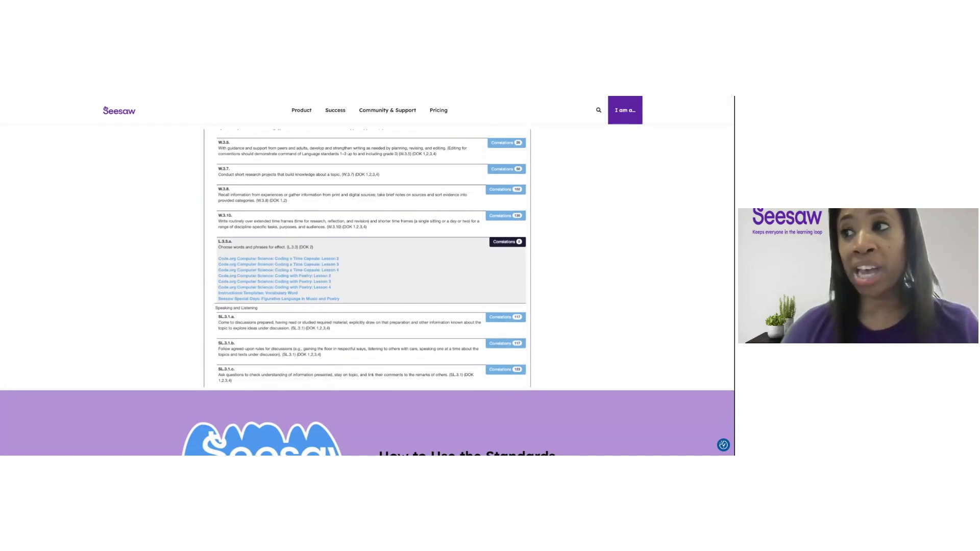